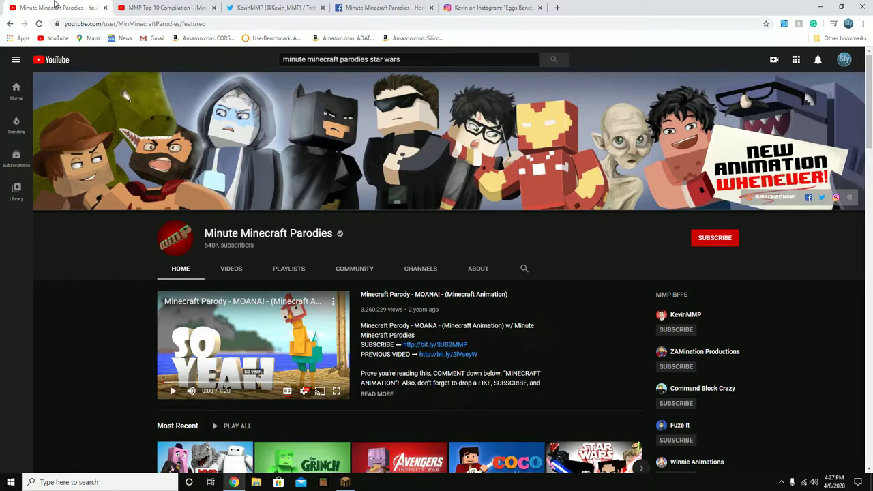
Step: Bring up the Windows Start menu over the browser
key(super)
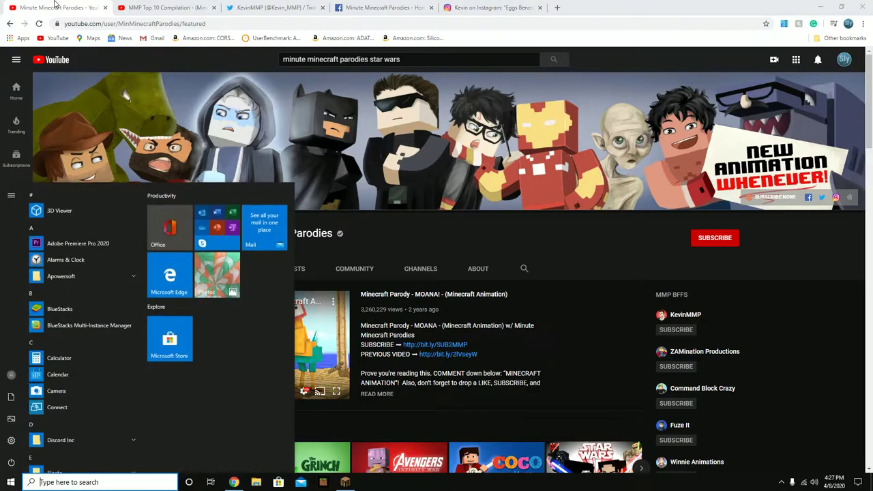
Step: Return to the MMP Top 10 Compilation video and highlight the first two comments while reading
click(116, 4)
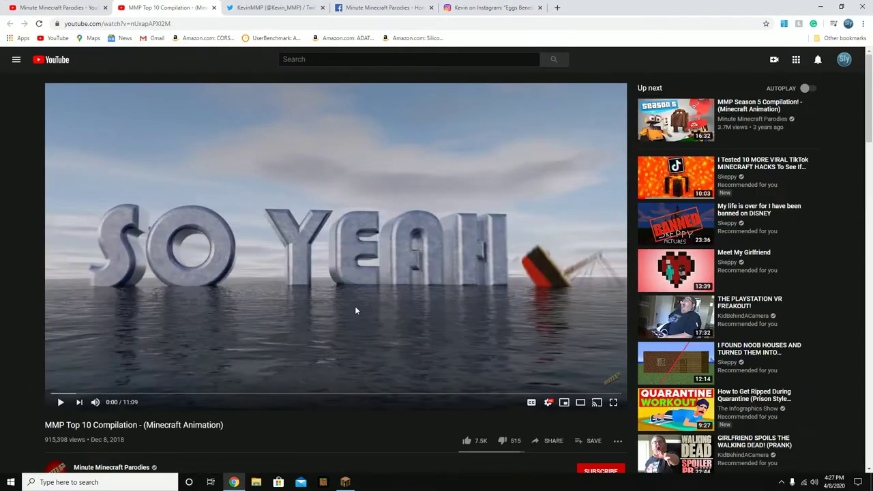
scroll(318, 359, down, 2)
scroll(313, 362, down, 2)
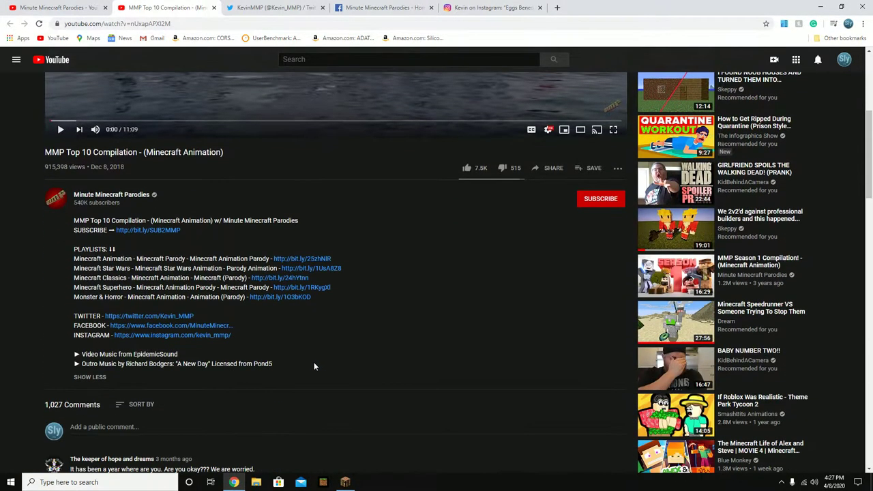
scroll(314, 362, down, 2)
drag(75, 333, 226, 341)
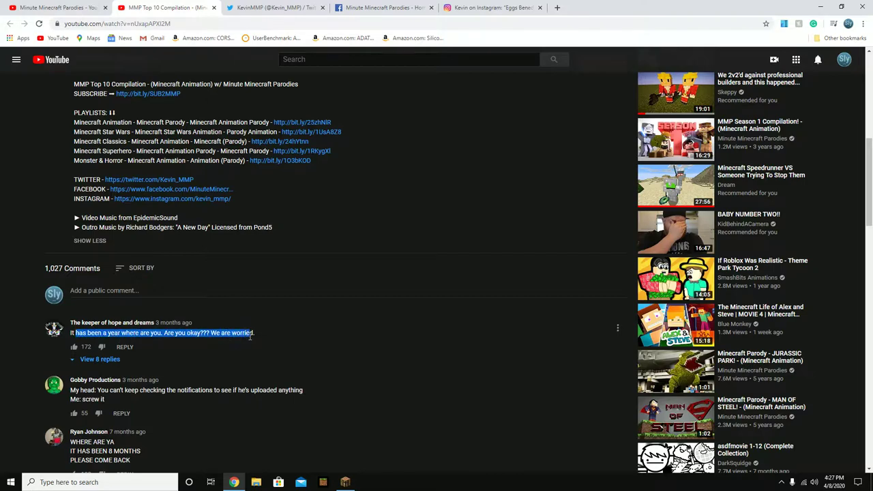
click(250, 336)
drag(80, 390, 261, 384)
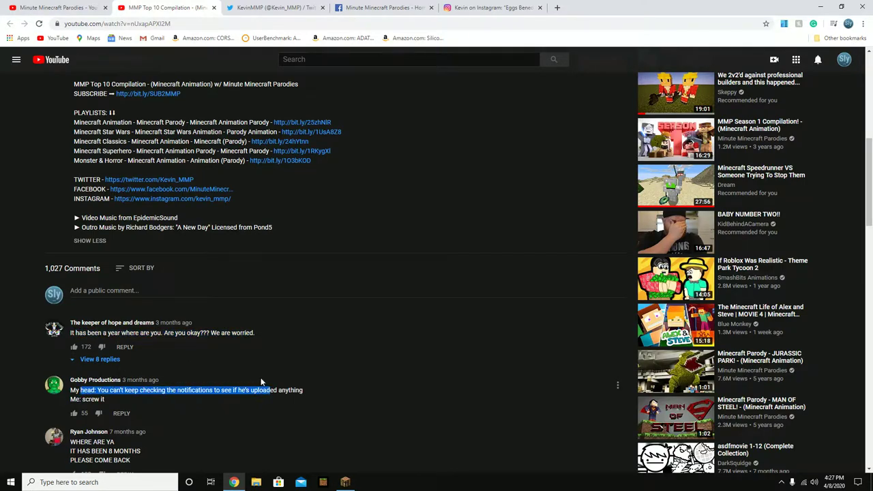
scroll(261, 381, up, 3)
scroll(259, 378, up, 2)
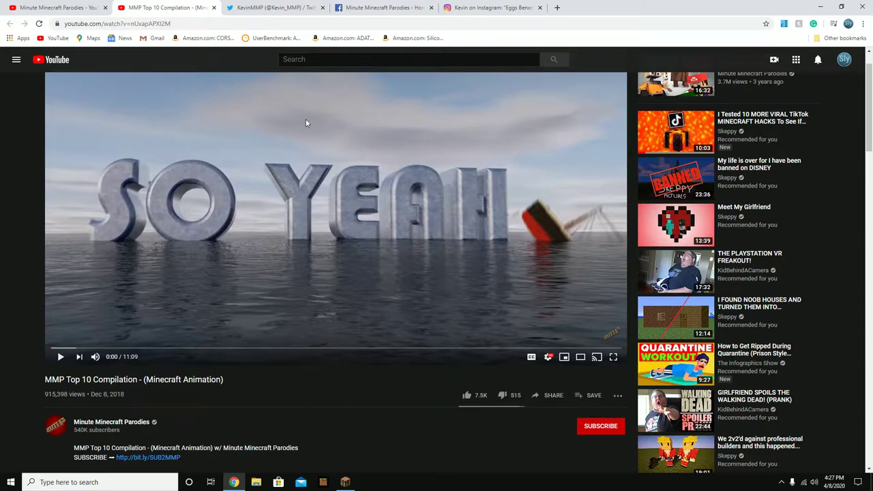
Step: View the KevinMMP Twitter profile, the Facebook page and the Instagram post, then the Twitter profile again
click(291, 7)
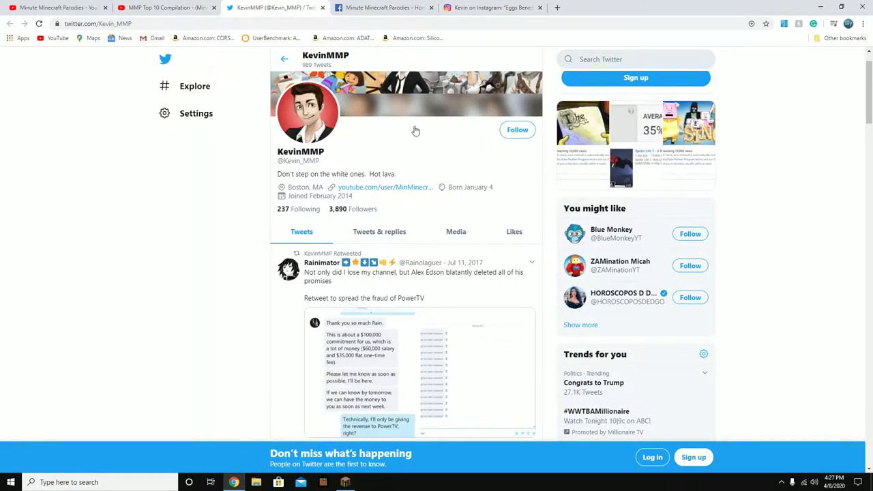
click(361, 7)
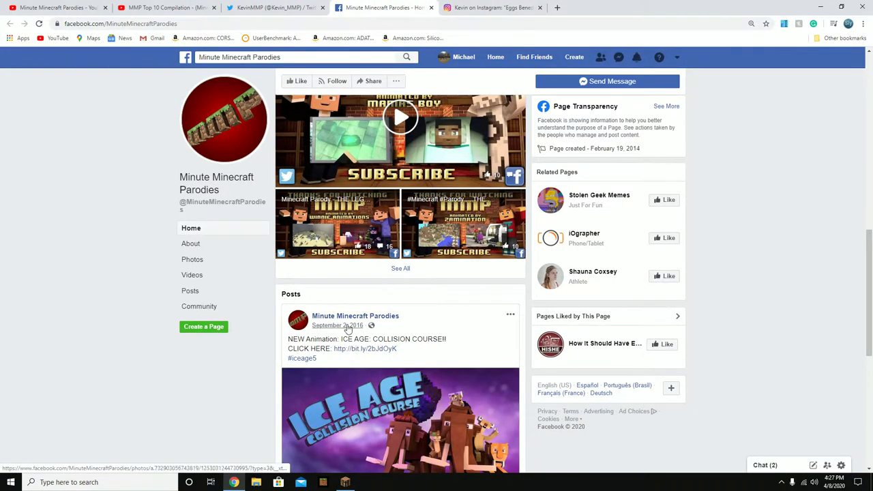
click(470, 7)
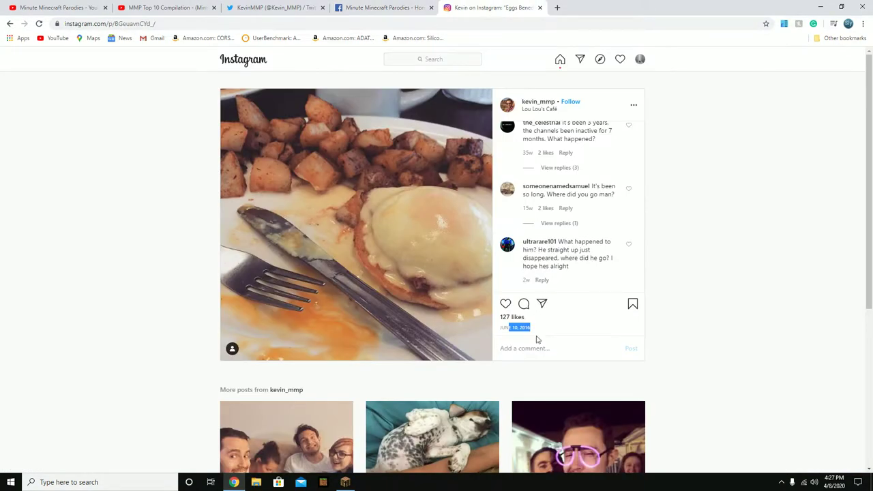
click(273, 7)
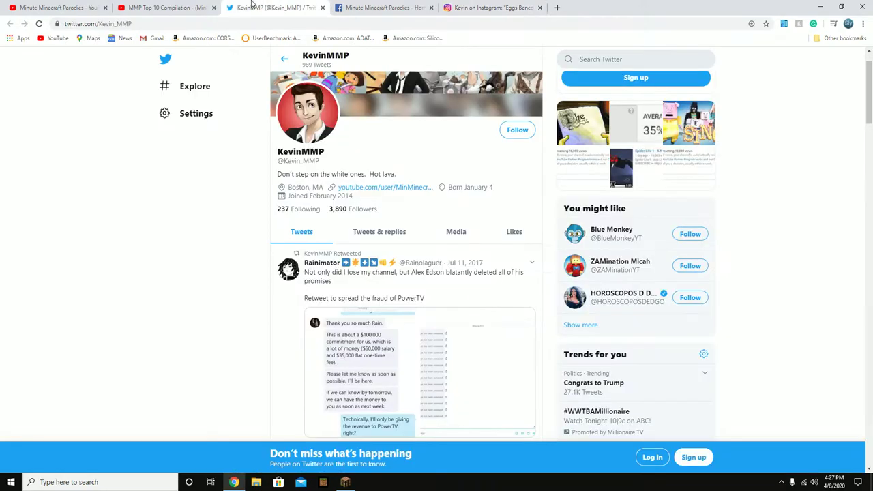
Step: Return to the compilation video, then show Kevin's June 2016 Instagram breakfast post
click(167, 7)
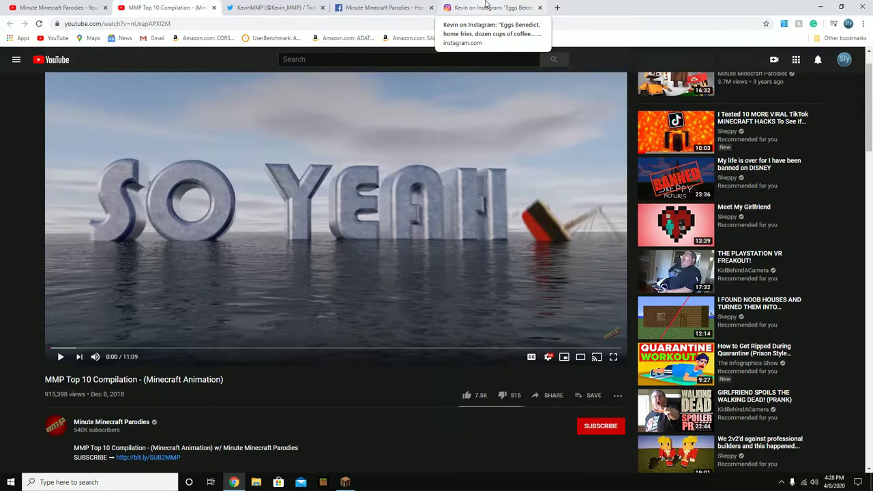
click(486, 4)
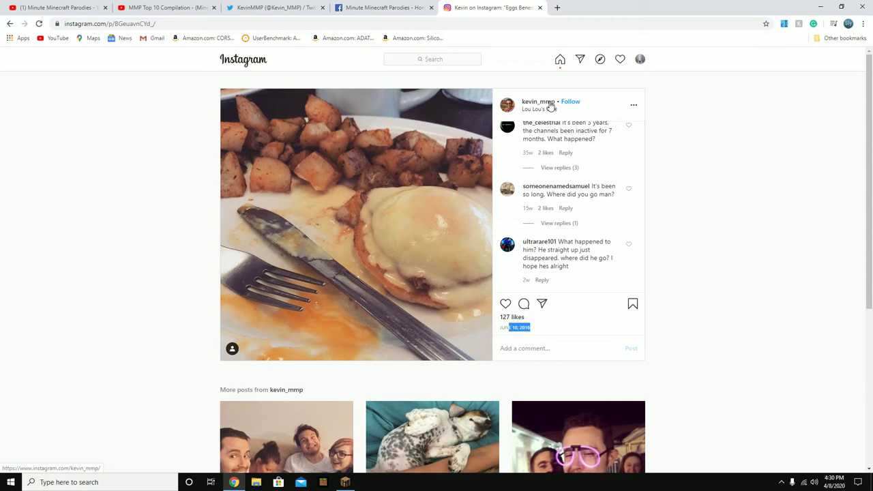
Step: Bring the MMP Top 10 Compilation video page back on screen
click(137, 6)
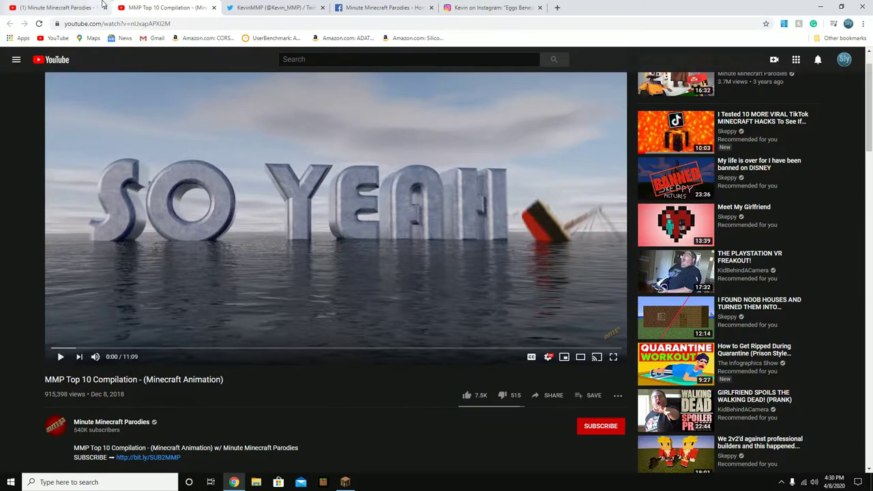